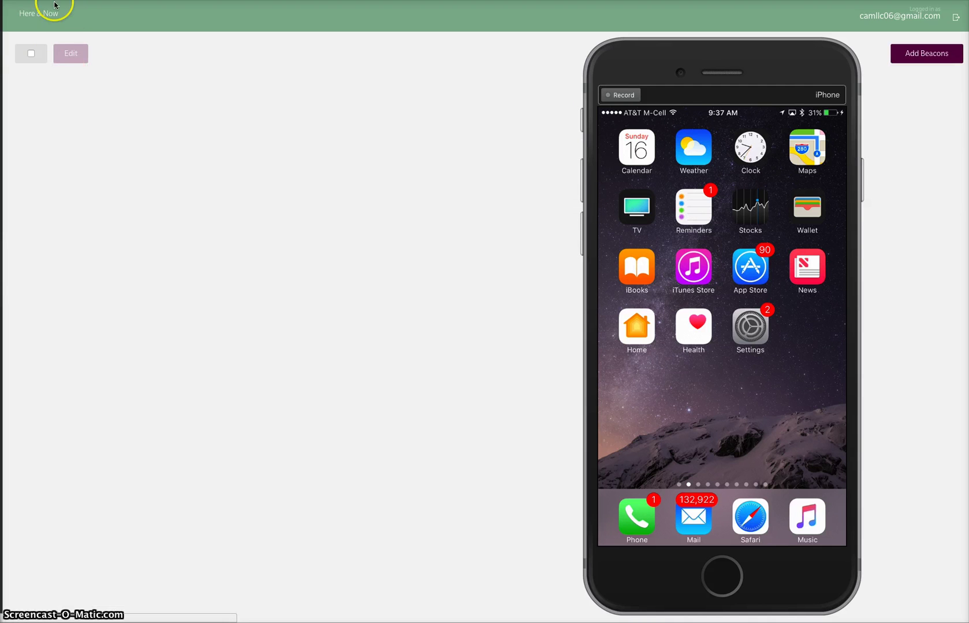
Step: Open the Here & Now link editor, review the three saved links, and close it
{"action": "left_click", "coordinate": [31, 53]}
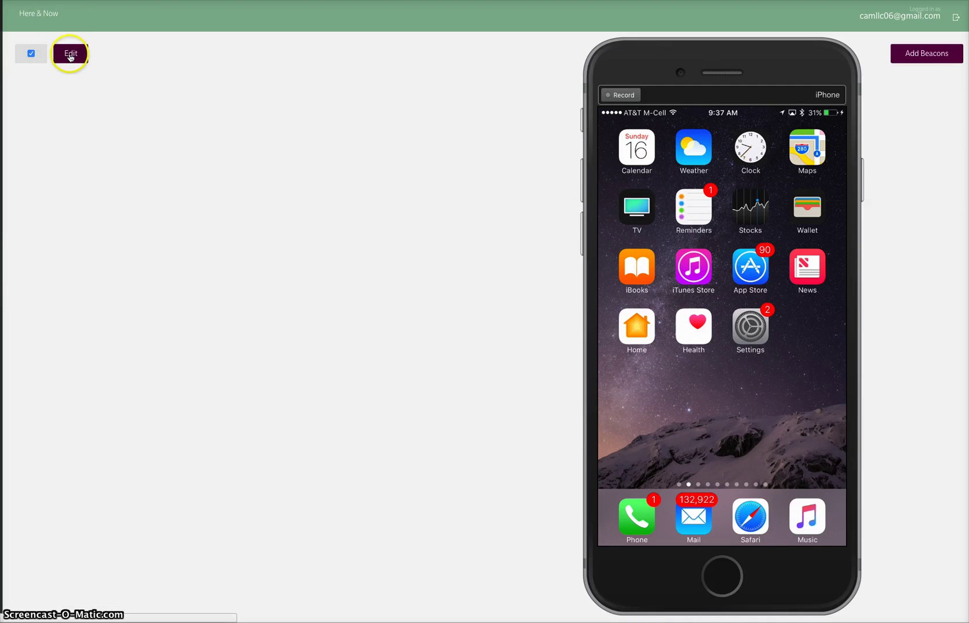
{"action": "left_click", "coordinate": [70, 54]}
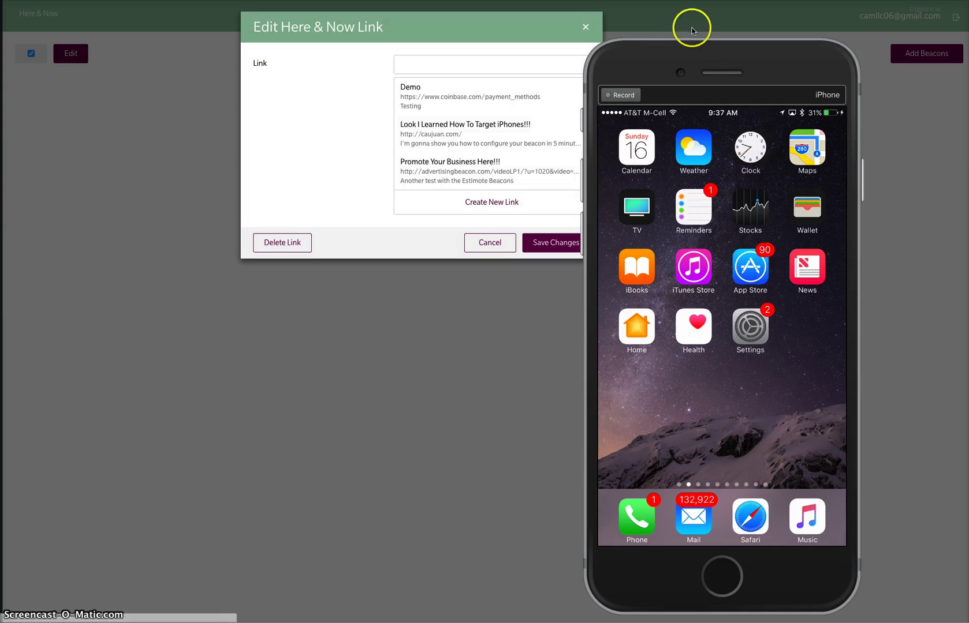
{"action": "left_click_drag", "start_coordinate": [662, 62], "coordinate": [690, 64]}
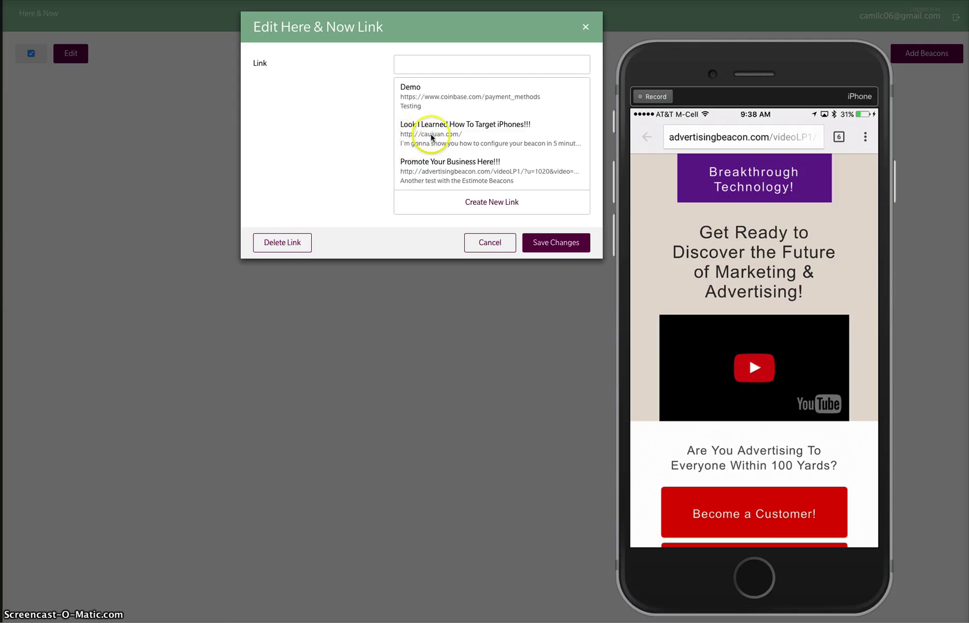
{"action": "left_click", "coordinate": [584, 28]}
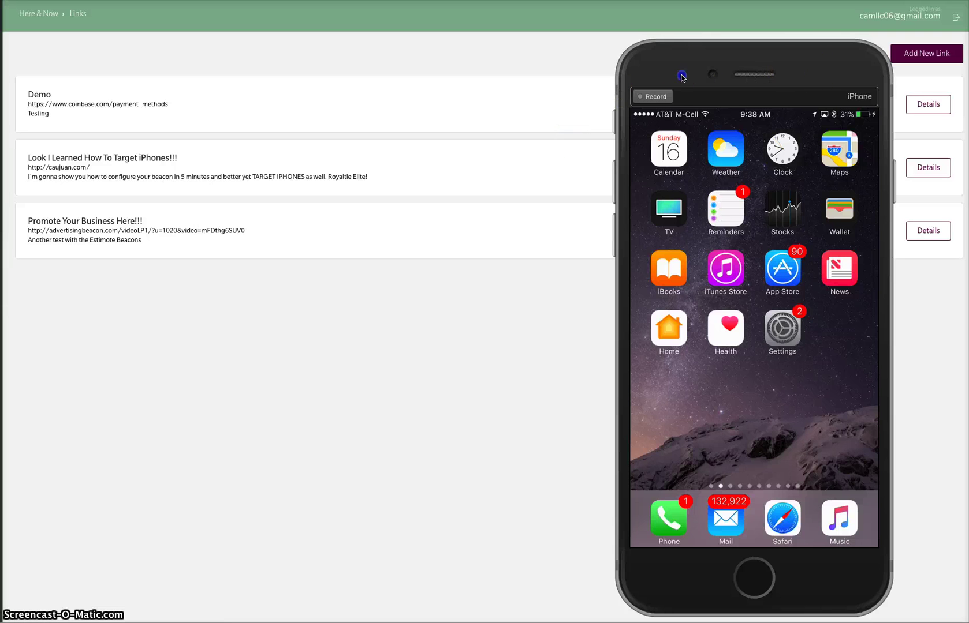
Step: Move the iPhone mirror window aside so the Links page stats are visible
{"action": "left_click_drag", "start_coordinate": [821, 62], "coordinate": [532, 76]}
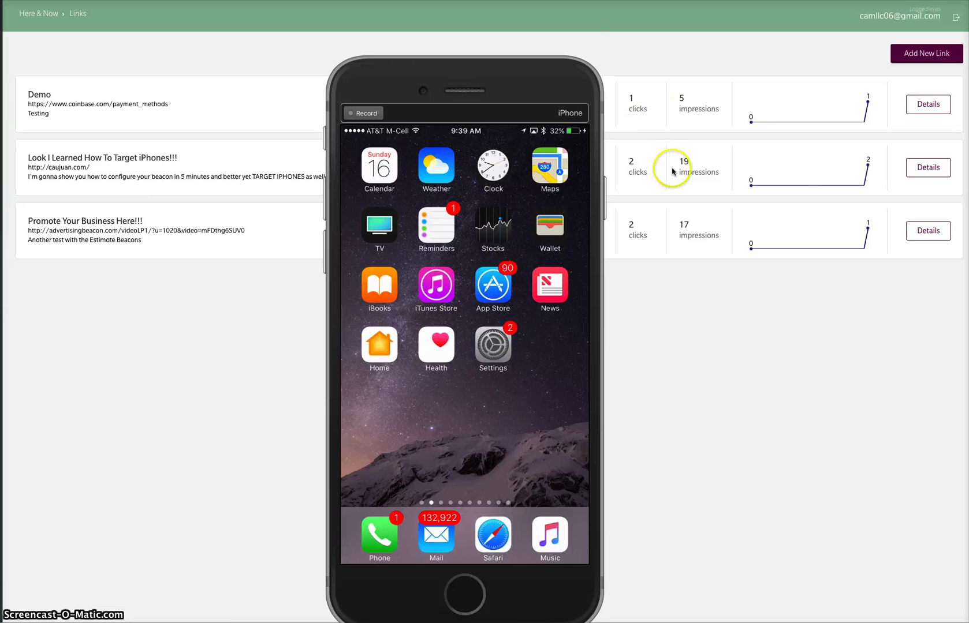
{"action": "left_click", "coordinate": [926, 171]}
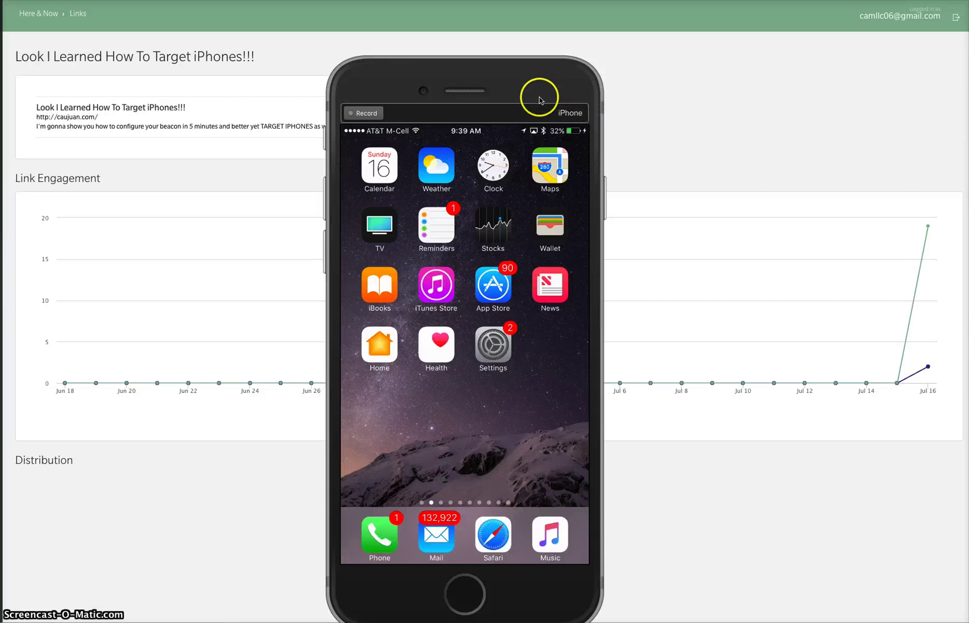
{"action": "mouse_move", "coordinate": [916, 263]}
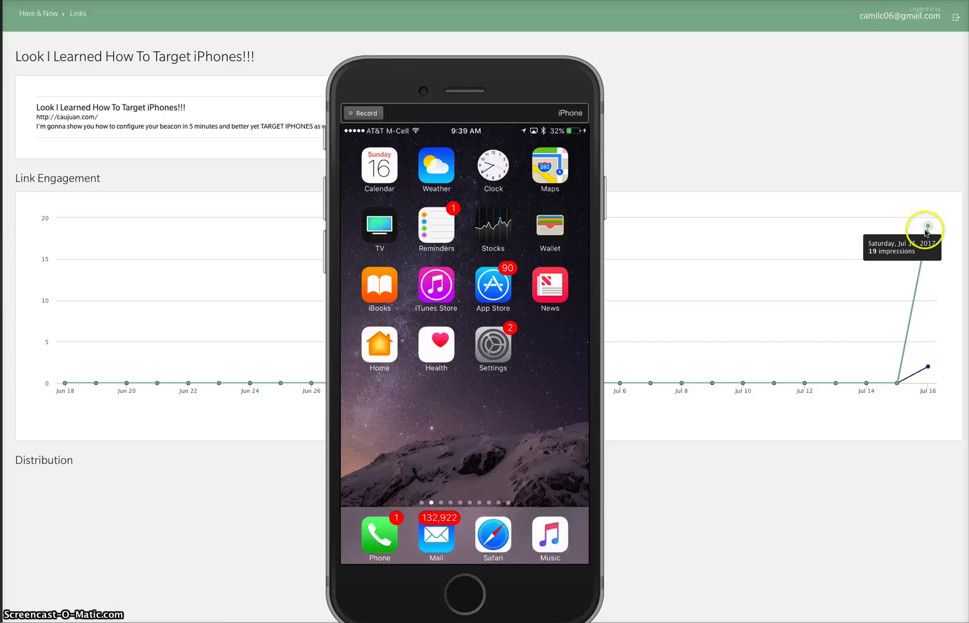
{"action": "mouse_move", "coordinate": [923, 353]}
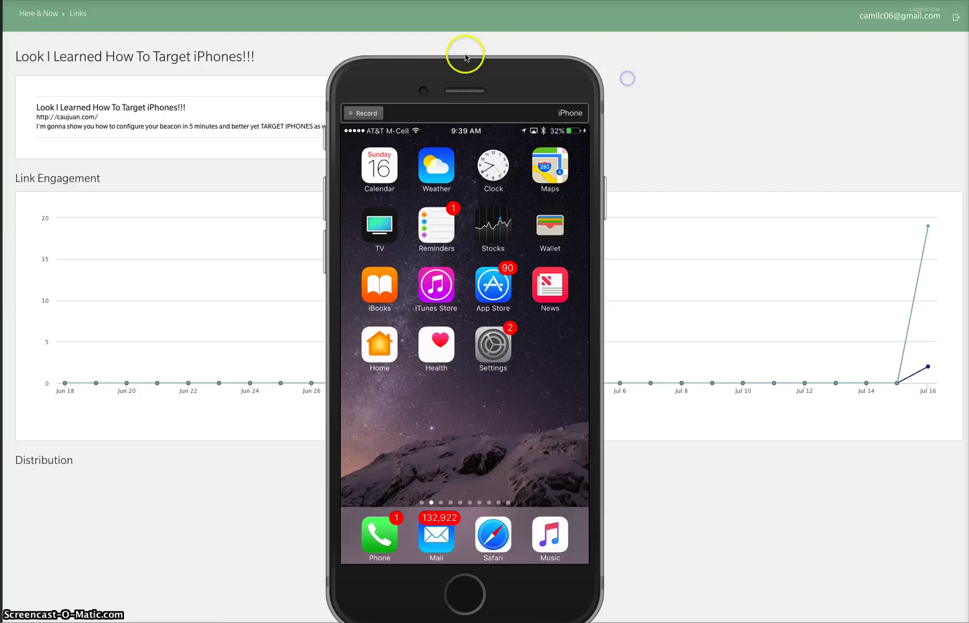
{"action": "left_click_drag", "start_coordinate": [465, 55], "coordinate": [671, 56]}
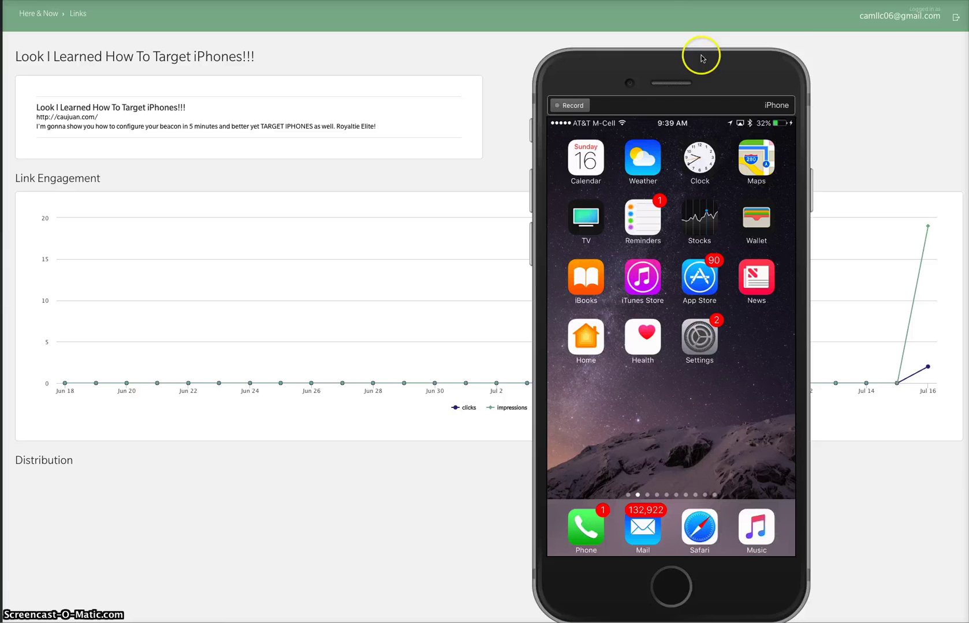
{"action": "mouse_move", "coordinate": [729, 72]}
{"action": "left_mouse_down"}
{"action": "mouse_move", "coordinate": [729, 62]}
{"action": "mouse_move", "coordinate": [720, 64]}
{"action": "left_mouse_up"}
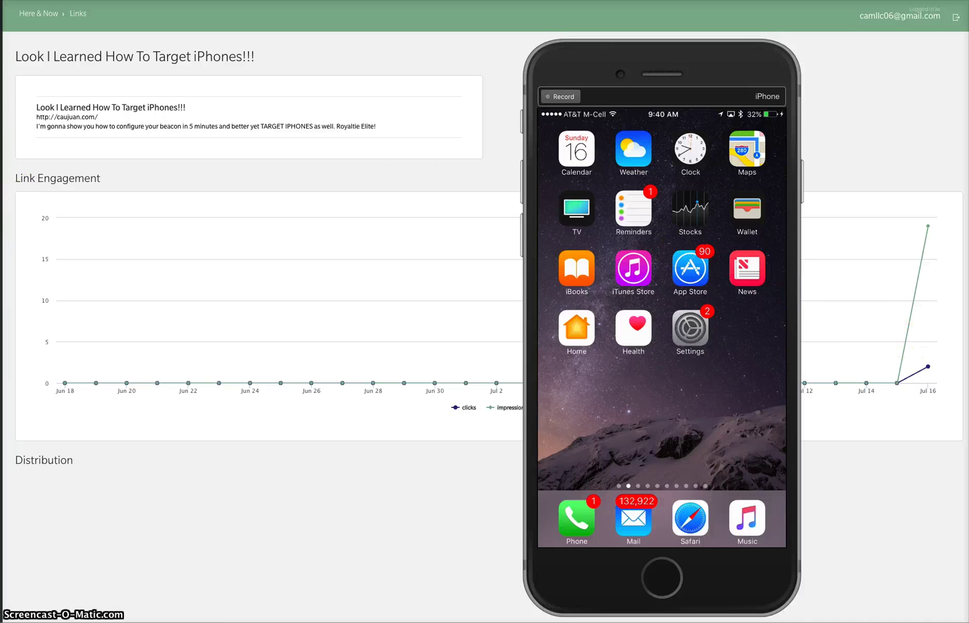
{"action": "key", "text": "alt+Left"}
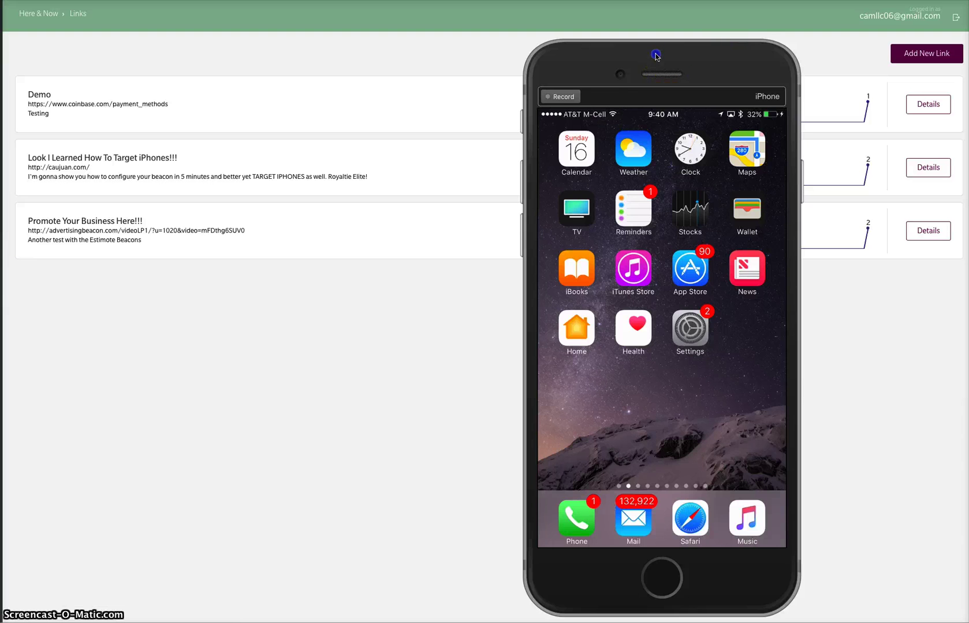
{"action": "left_click_drag", "start_coordinate": [724, 55], "coordinate": [517, 58]}
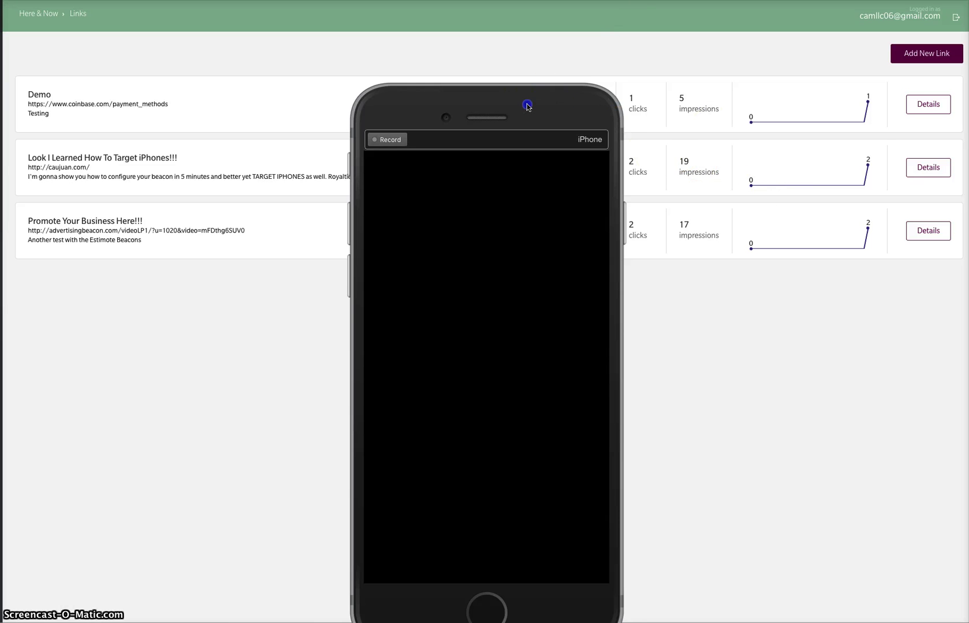
{"action": "left_click_drag", "start_coordinate": [527, 107], "coordinate": [101, 91]}
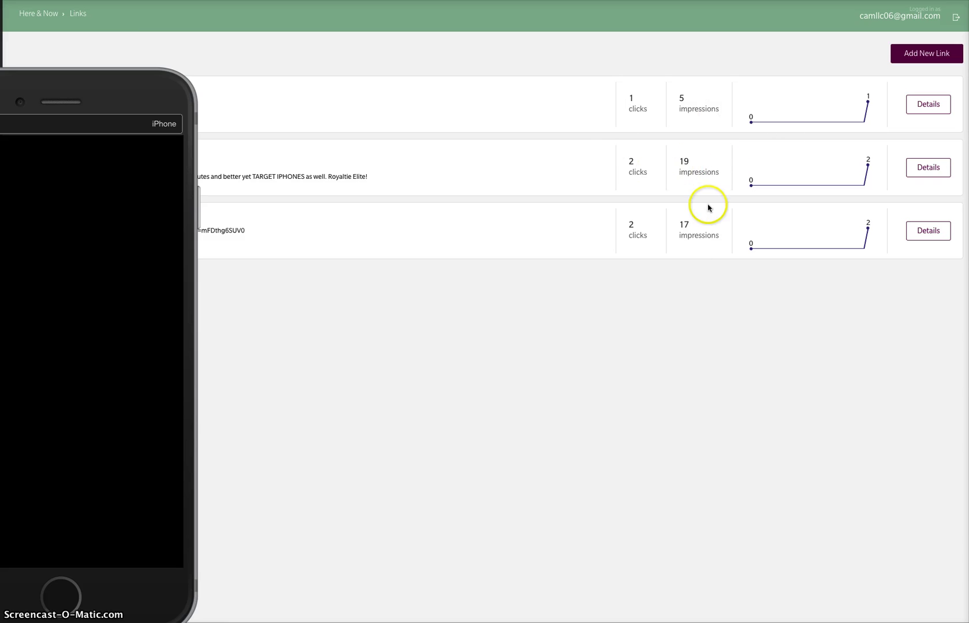
{"action": "left_click_drag", "start_coordinate": [98, 99], "coordinate": [533, 89]}
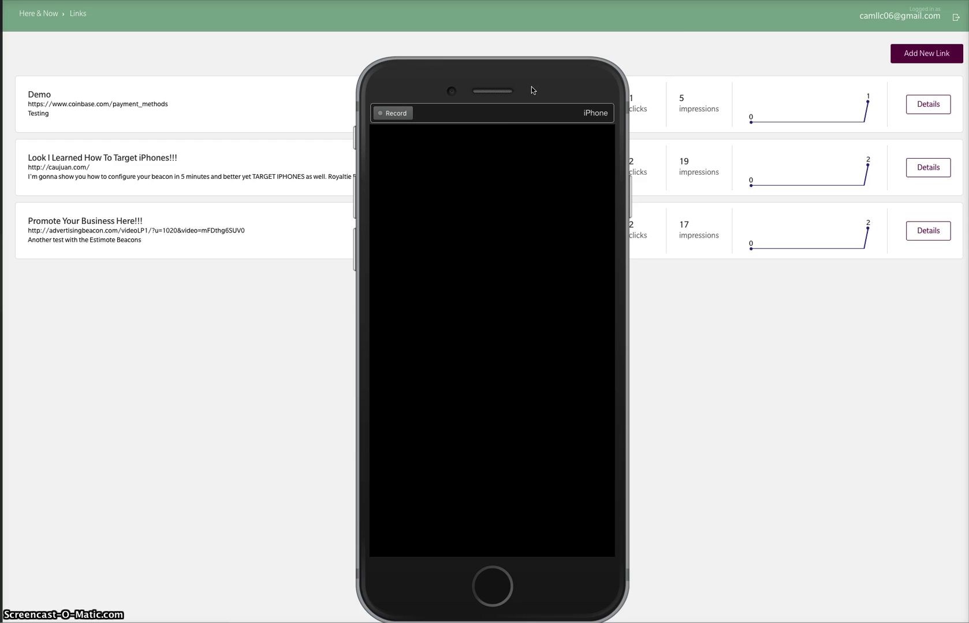
{"action": "left_click_drag", "start_coordinate": [531, 86], "coordinate": [500, 76]}
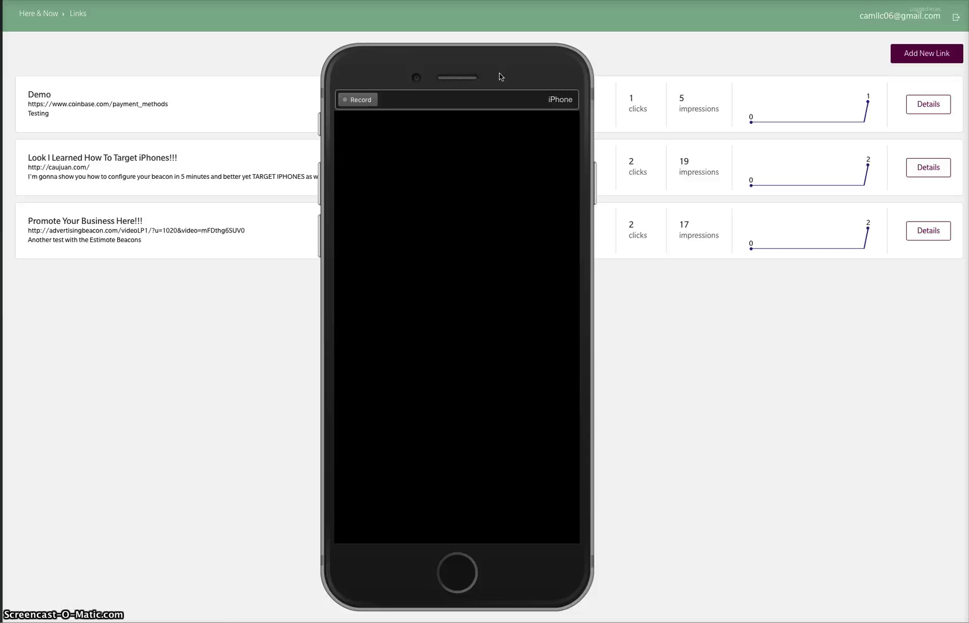
{"action": "left_click", "coordinate": [314, 396]}
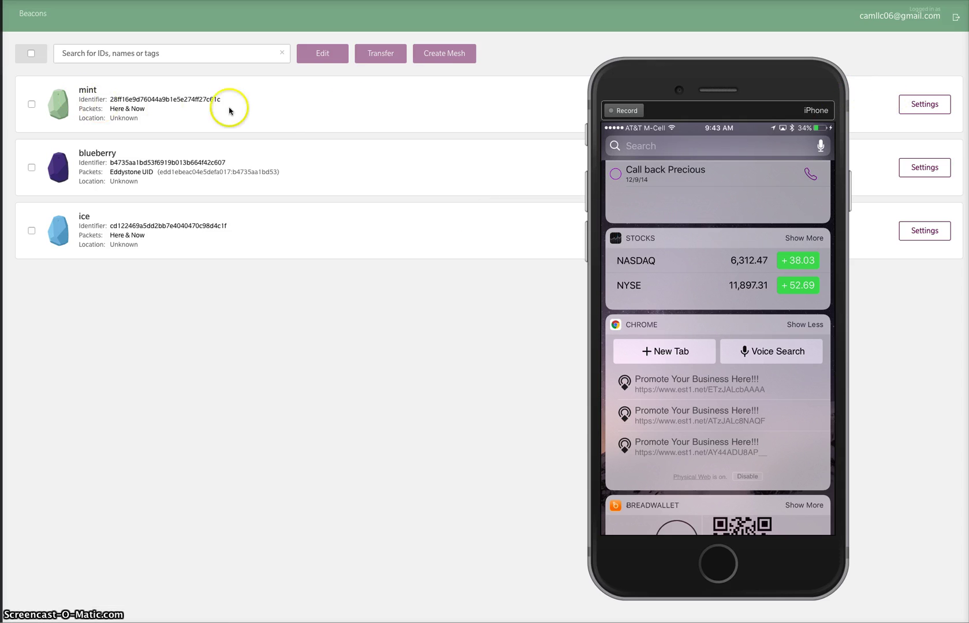
Step: Open the mint beacon's settings and refresh to confirm 'Promote Your Business Here!!!' as its current link
{"action": "left_click", "coordinate": [918, 105]}
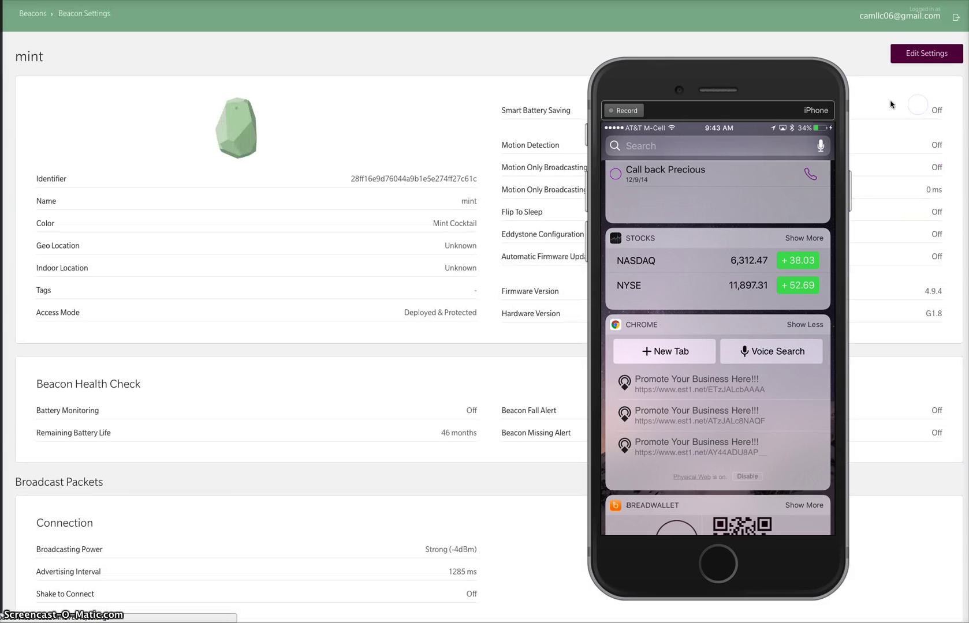
{"action": "scroll", "coordinate": [502, 317], "scroll_direction": "down", "scroll_amount": 3}
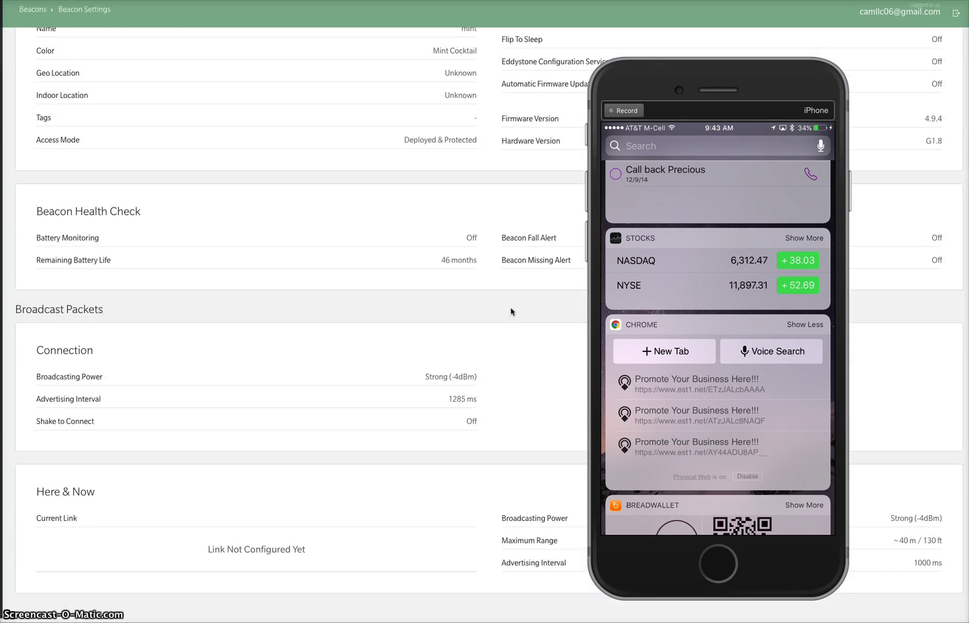
{"action": "scroll", "coordinate": [482, 293], "scroll_direction": "up", "scroll_amount": 1}
{"action": "scroll", "coordinate": [482, 293], "scroll_direction": "up", "scroll_amount": 3}
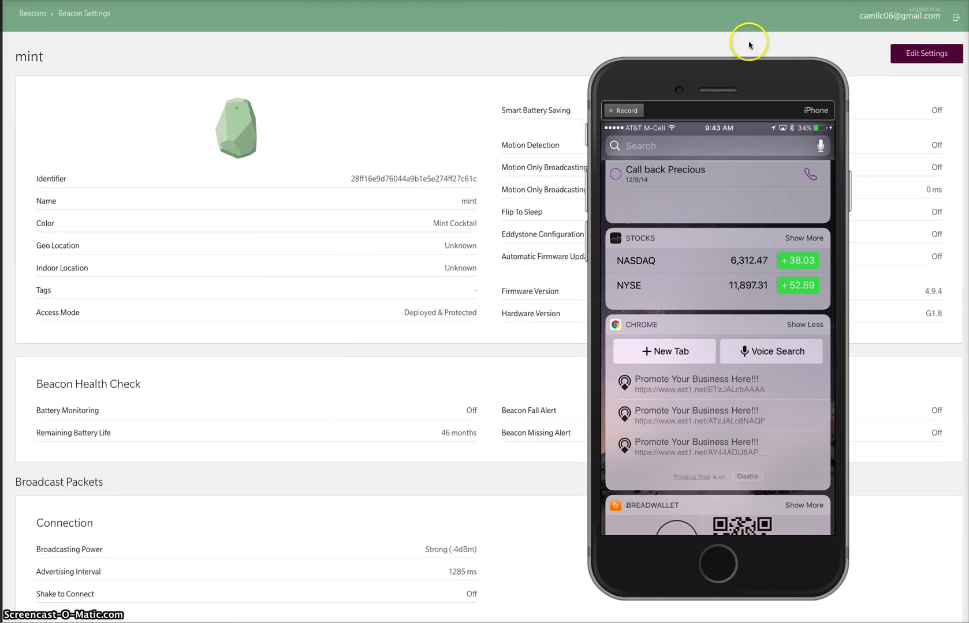
{"action": "scroll", "coordinate": [354, 266], "scroll_direction": "down", "scroll_amount": 3}
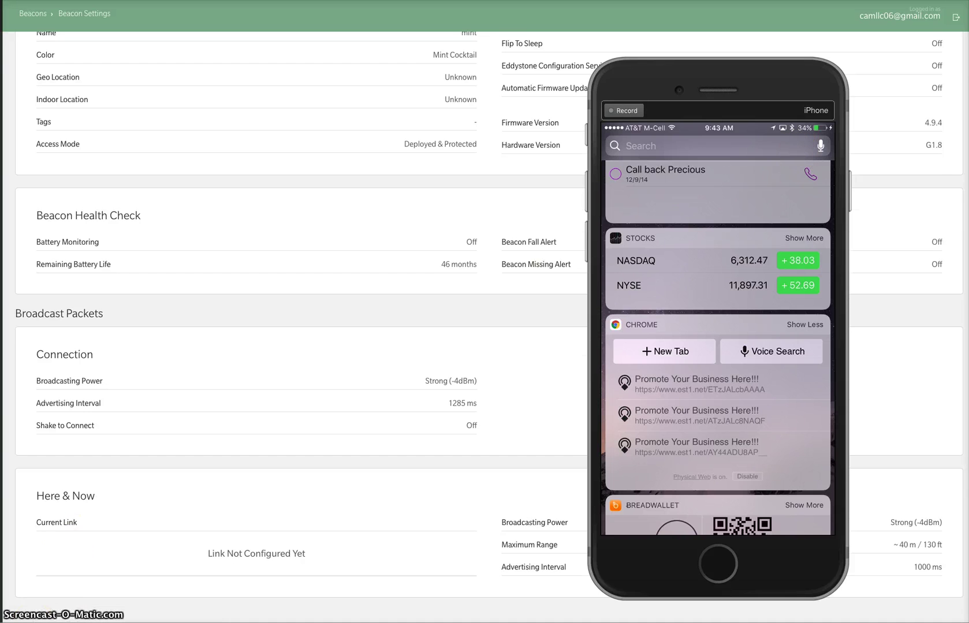
{"action": "key", "text": "F5"}
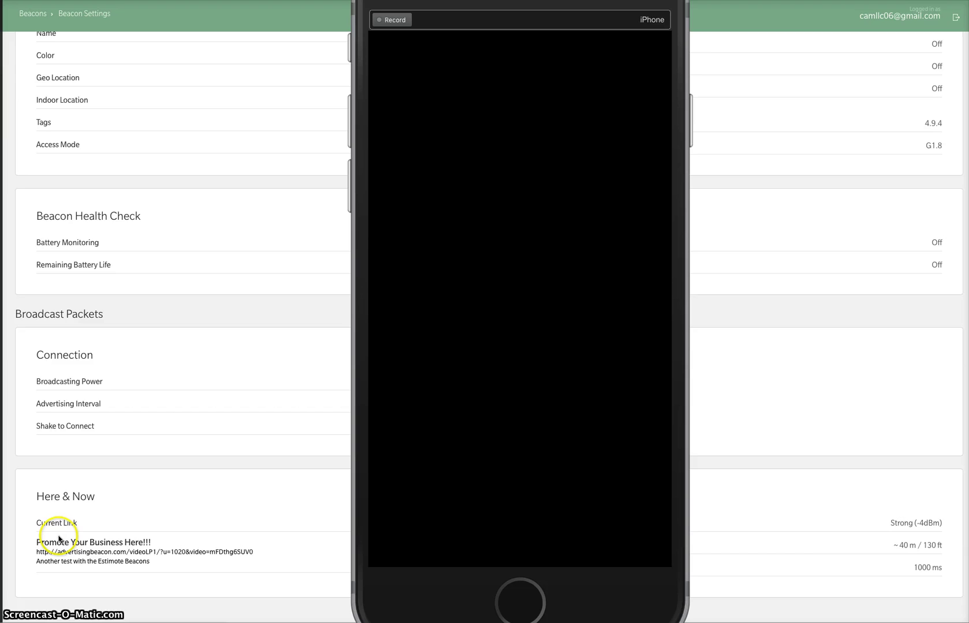
Step: Go back from mint's settings to the Here & Now Beacons page via the breadcrumb
{"action": "left_click", "coordinate": [33, 13]}
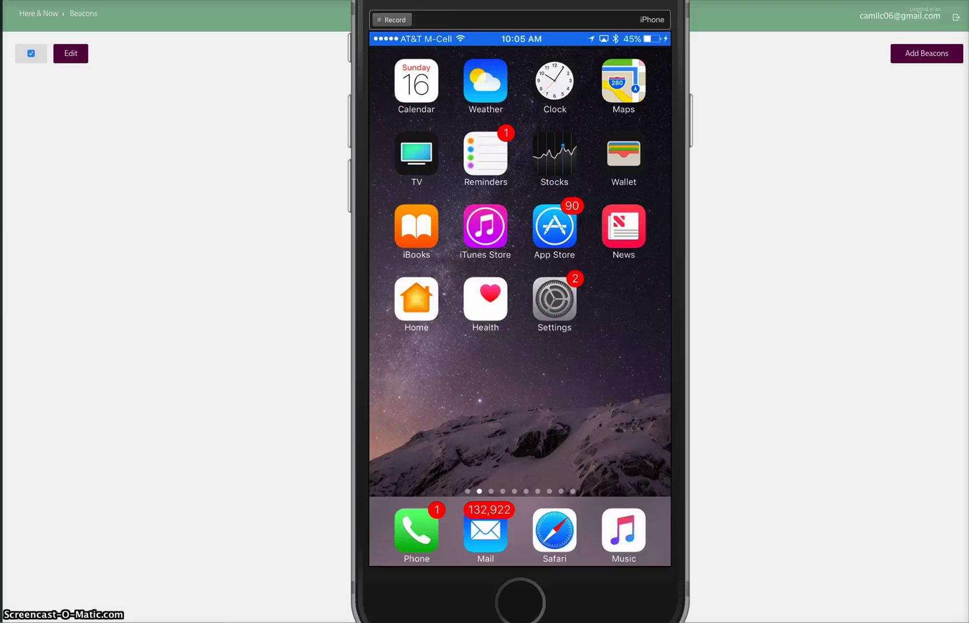
Step: Move the iPhone mirror to the right and go back to the Here & Now Beacons page
{"action": "left_click_drag", "start_coordinate": [568, 112], "coordinate": [755, 102]}
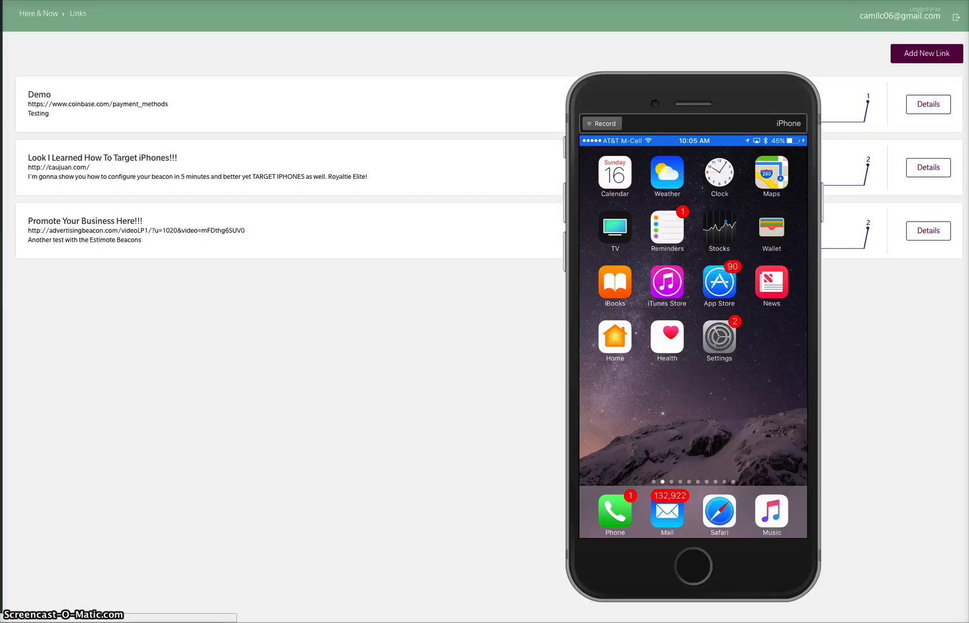
{"action": "left_click", "coordinate": [172, 287]}
{"action": "key", "text": "alt+Left"}
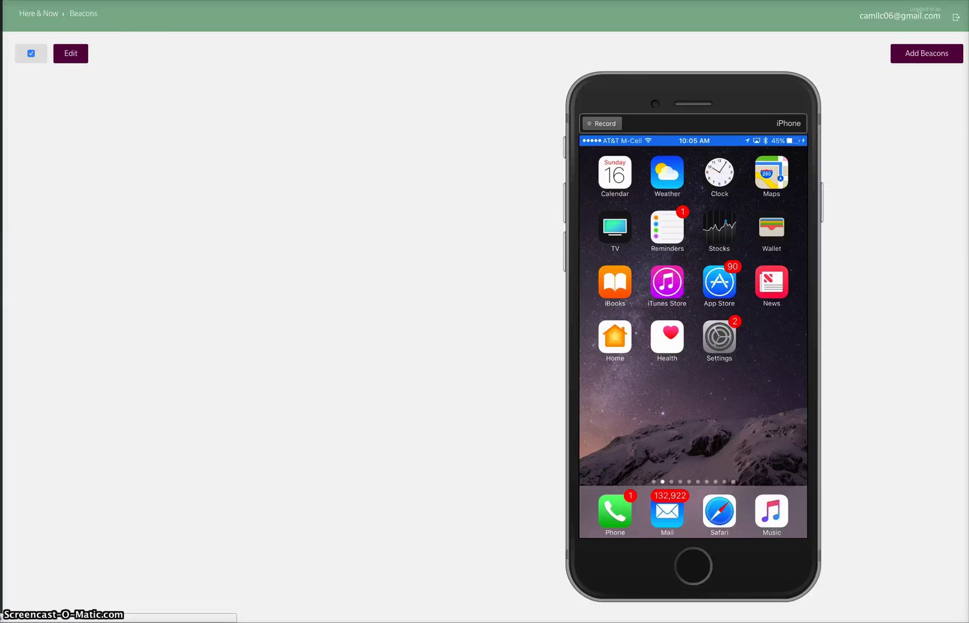
Step: Set the beacon's Here & Now link to the saved 'Demo' message and save it
{"action": "left_click", "coordinate": [71, 53]}
{"action": "left_click", "coordinate": [788, 89]}
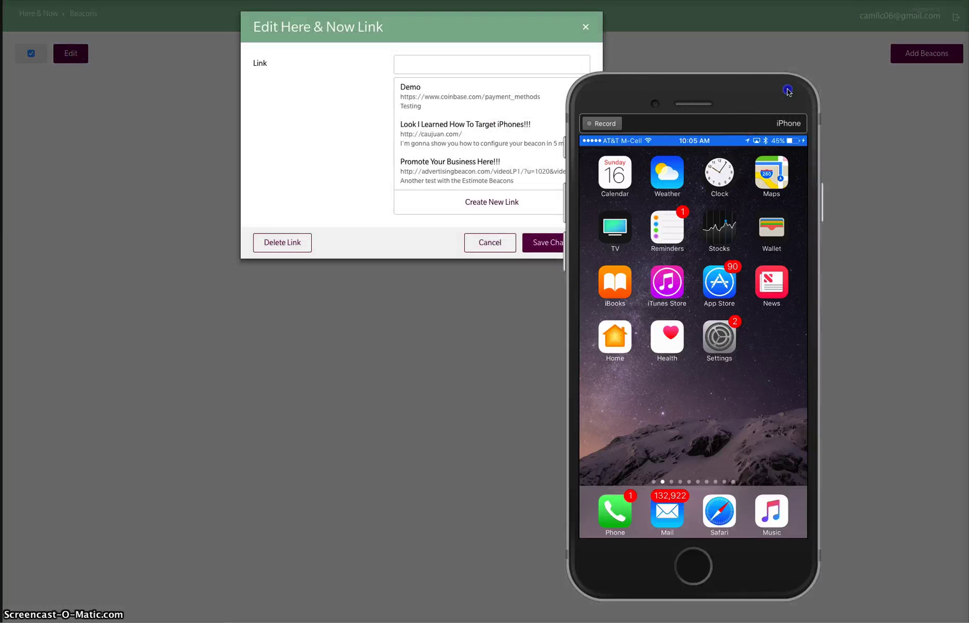
{"action": "left_click_drag", "start_coordinate": [746, 97], "coordinate": [810, 94]}
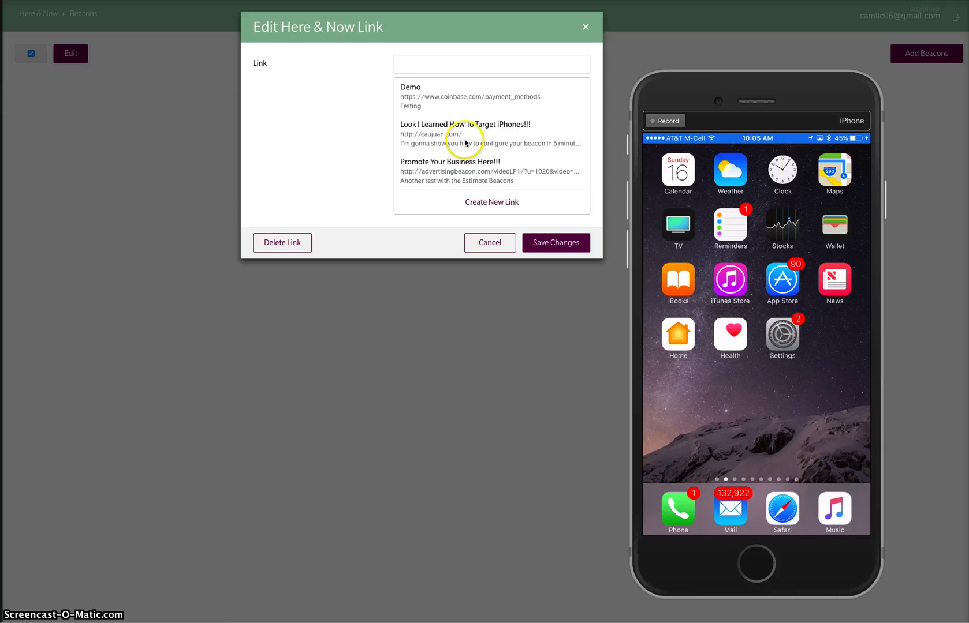
{"action": "left_click", "coordinate": [453, 97]}
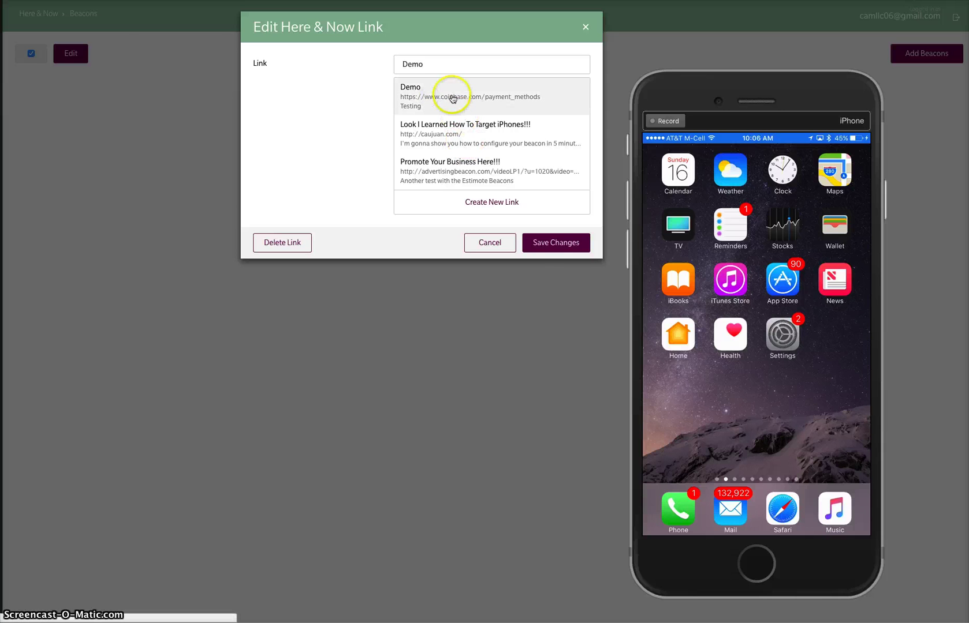
{"action": "left_click", "coordinate": [539, 244]}
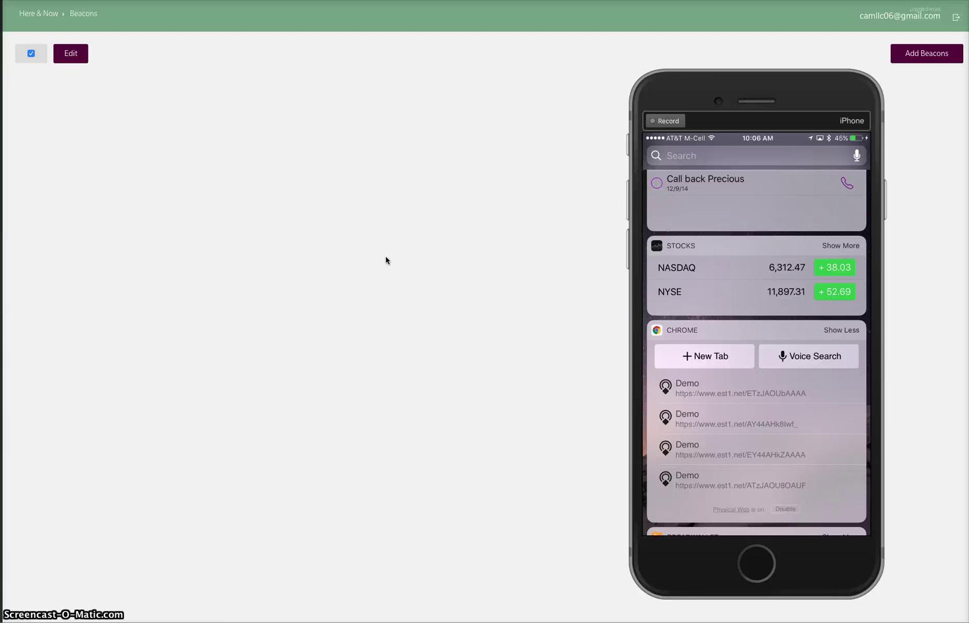
Step: Switch the beacon's Here & Now link to 'Look I Learned How To Target iPhones!!!' and save
{"action": "left_click", "coordinate": [407, 243]}
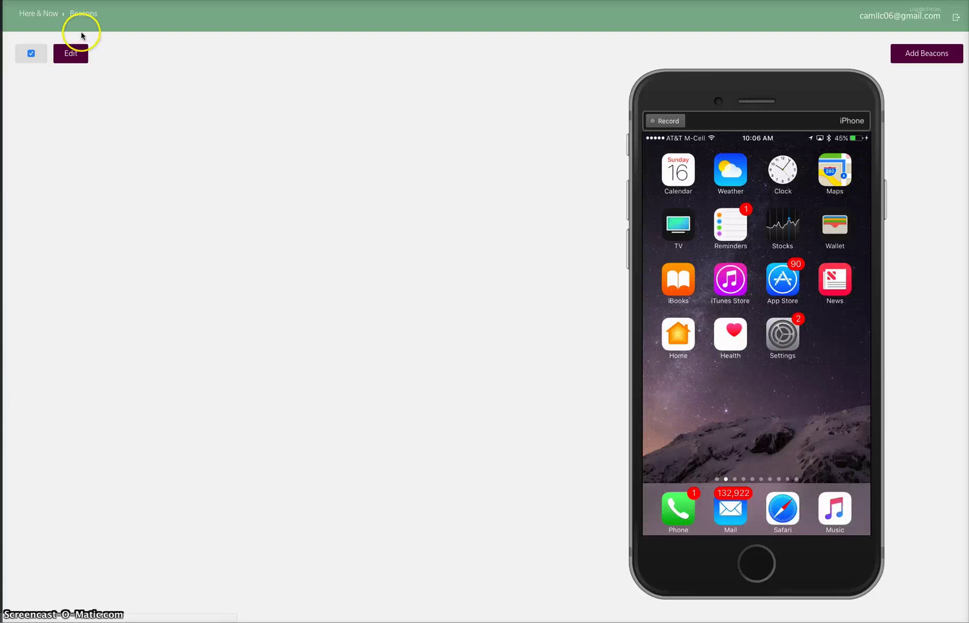
{"action": "left_click", "coordinate": [70, 52]}
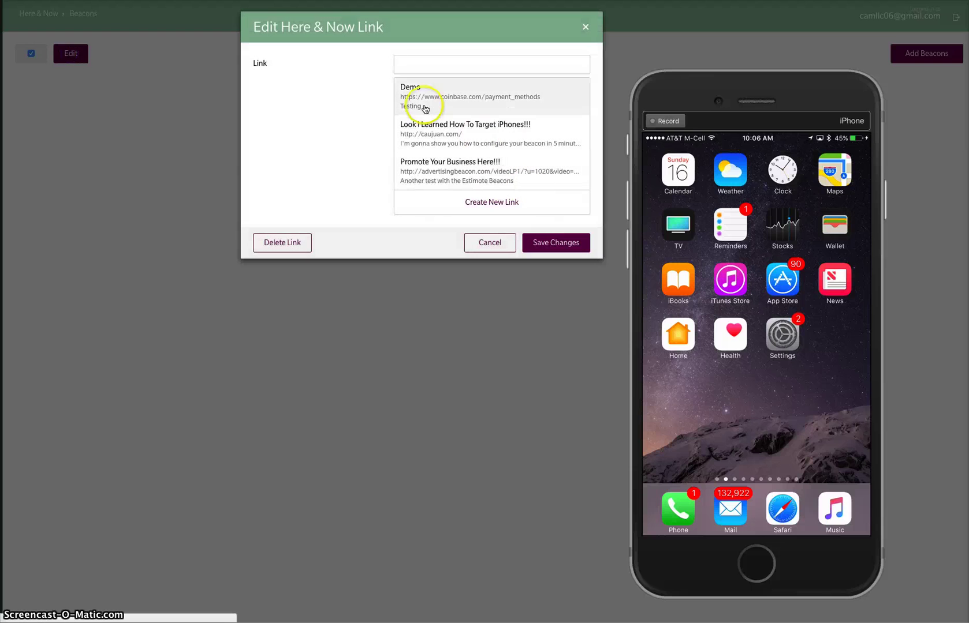
{"action": "left_click", "coordinate": [475, 140]}
{"action": "left_click", "coordinate": [558, 243]}
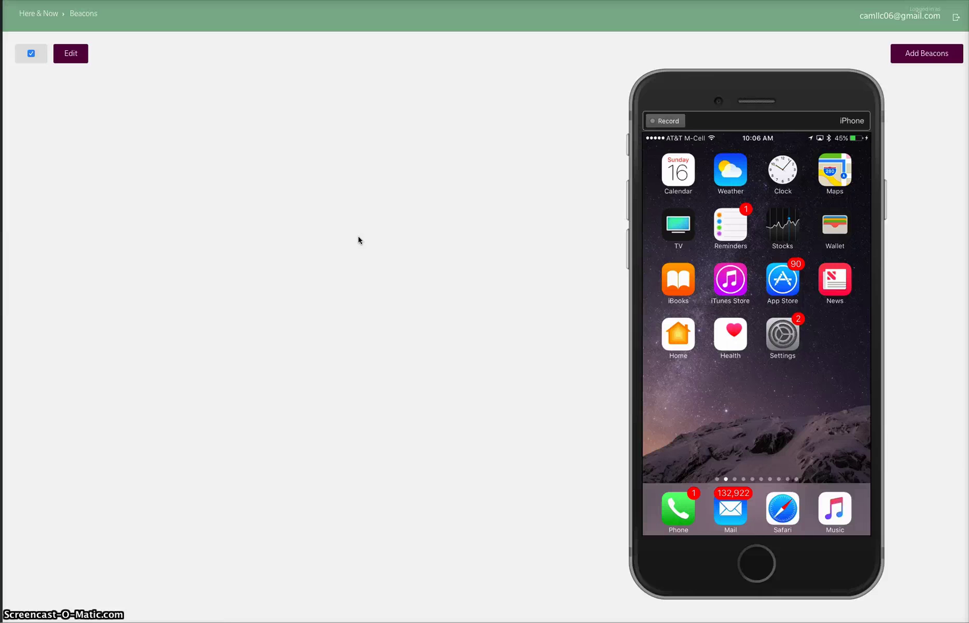
Step: Switch the beacon's Here & Now link to 'Promote Your Business Here!!!' and save the change
{"action": "left_click", "coordinate": [73, 59]}
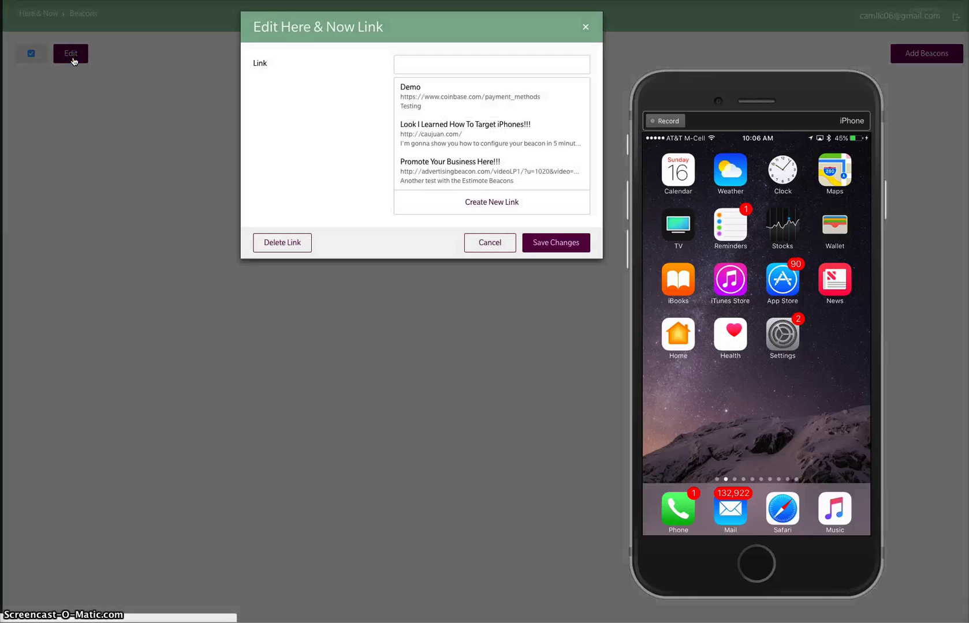
{"action": "left_click", "coordinate": [465, 169]}
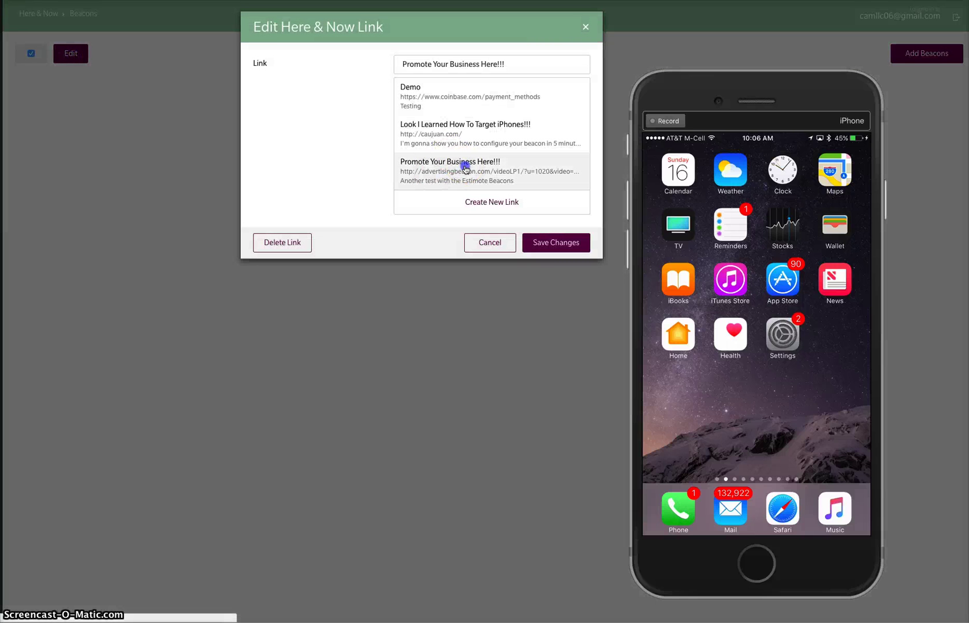
{"action": "left_click", "coordinate": [537, 243]}
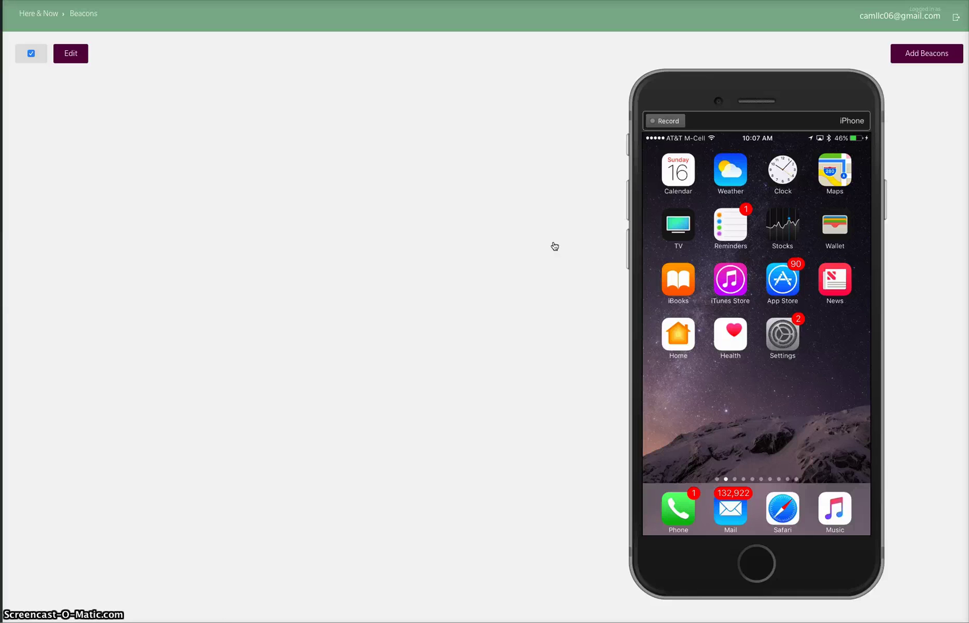
{"action": "left_click", "coordinate": [544, 246]}
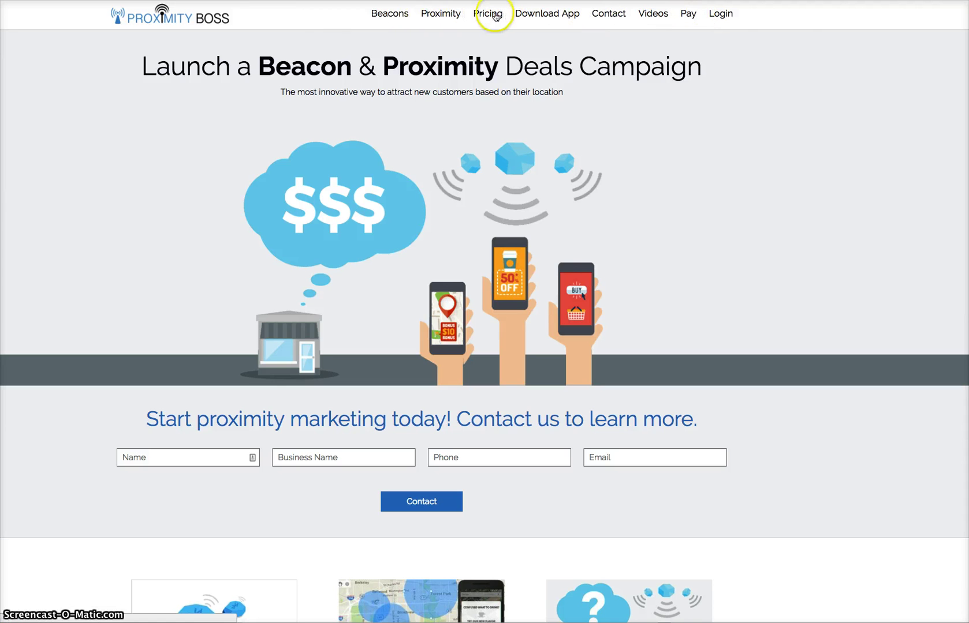
Step: Browse Proximity Boss's Proximity and Beacons pages, ending on the Download App page
{"action": "left_click", "coordinate": [452, 19]}
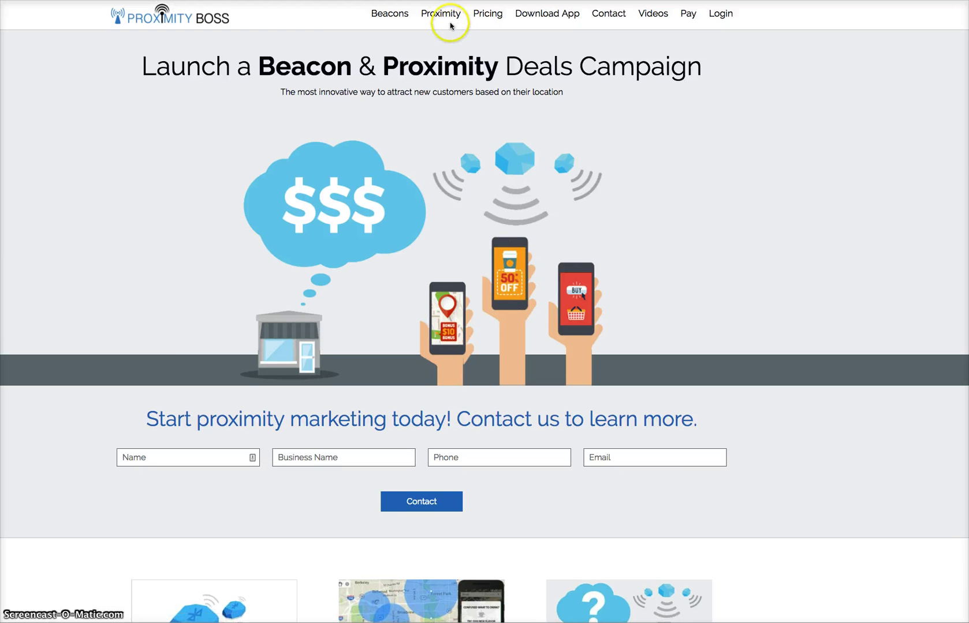
{"action": "left_click", "coordinate": [448, 16]}
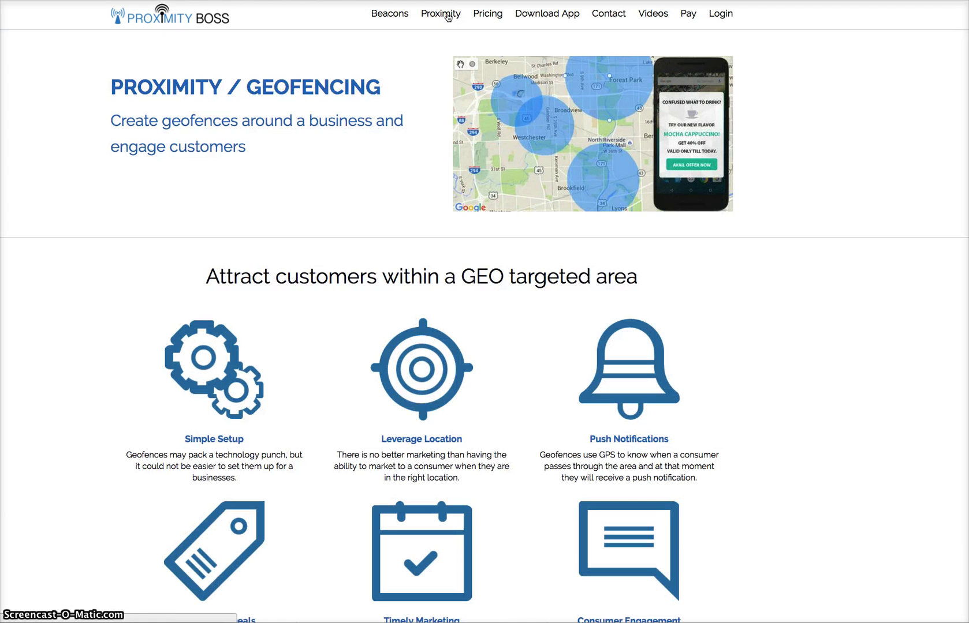
{"action": "left_click", "coordinate": [403, 16]}
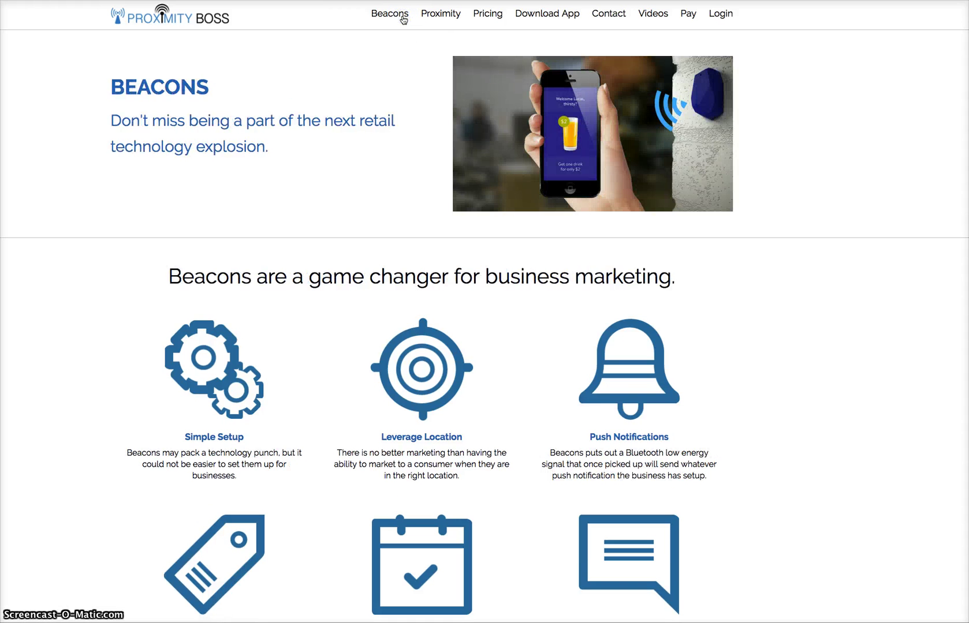
{"action": "left_click", "coordinate": [440, 15]}
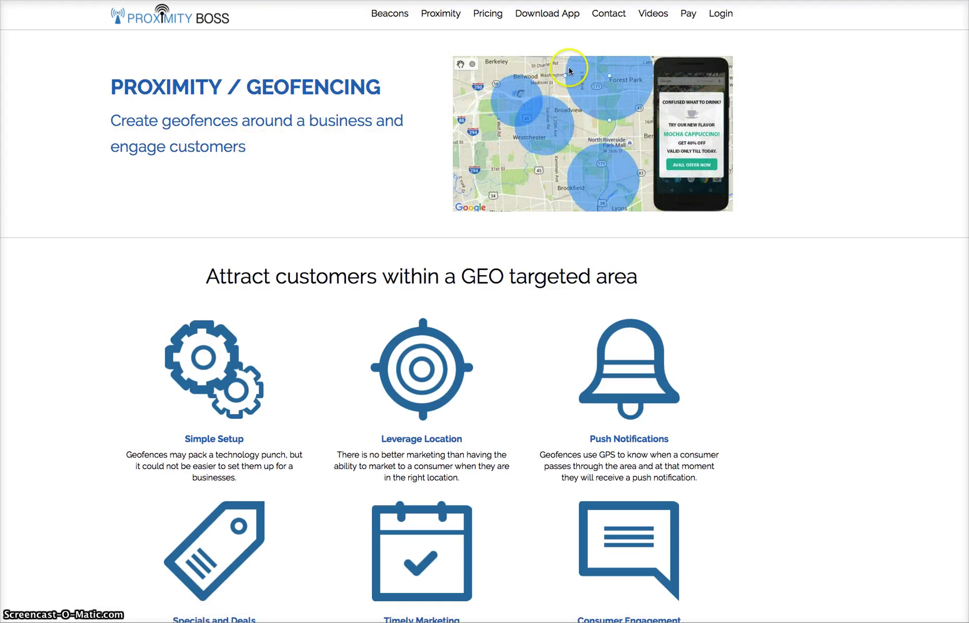
{"action": "left_click", "coordinate": [545, 15]}
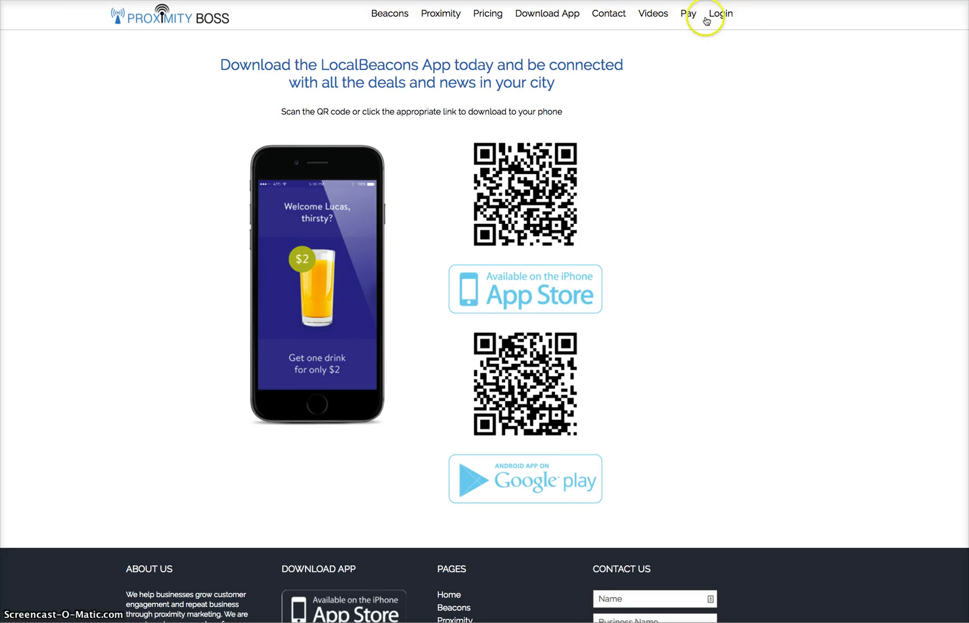
Step: Sign in to the Proximity Boss admin panel and open the first listed business's dashboard
{"action": "left_click", "coordinate": [727, 18]}
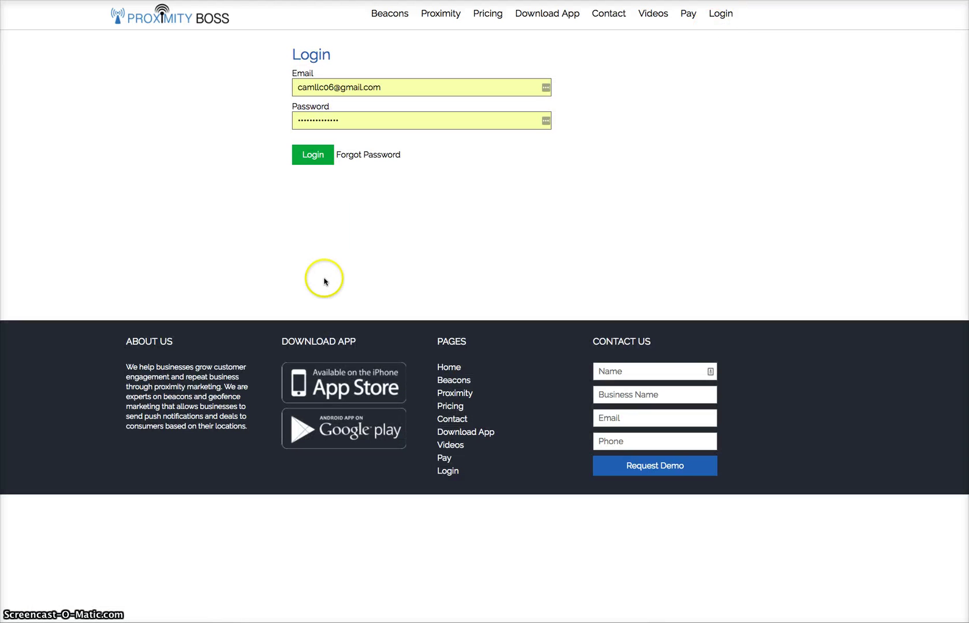
{"action": "left_click", "coordinate": [314, 156]}
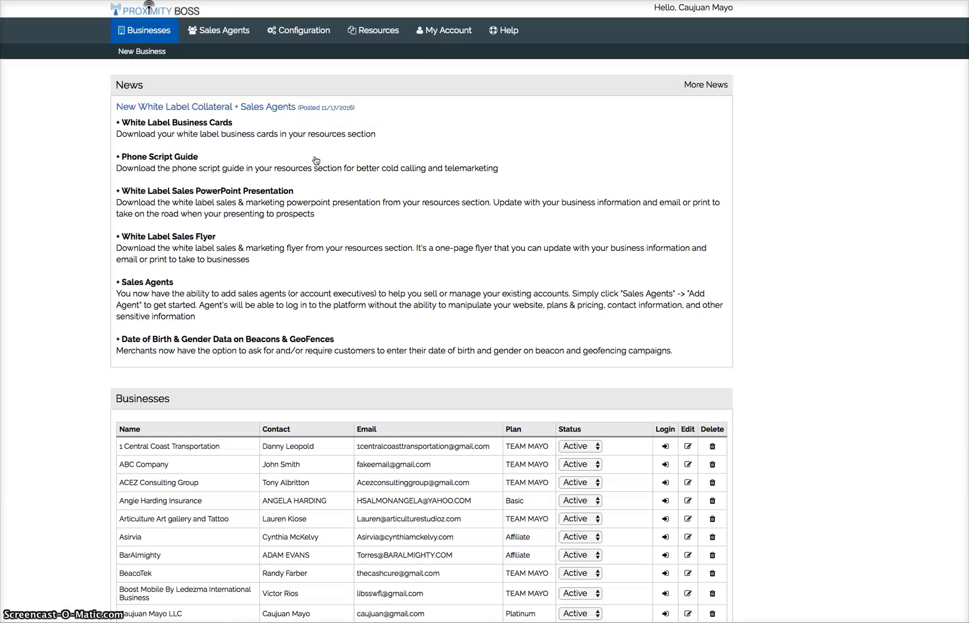
{"action": "scroll", "coordinate": [271, 248], "scroll_direction": "down", "scroll_amount": 5}
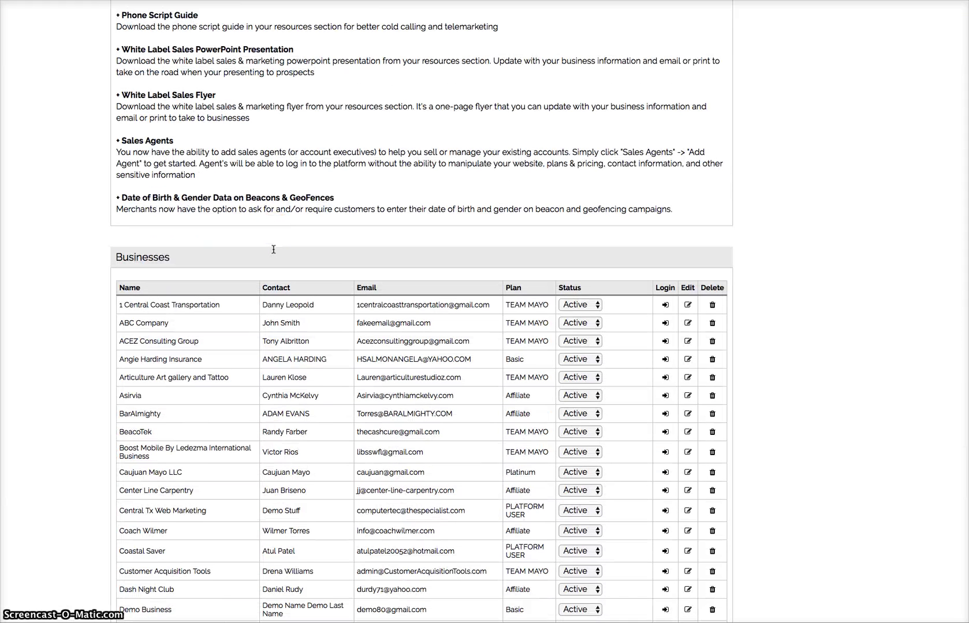
{"action": "scroll", "coordinate": [273, 250], "scroll_direction": "up", "scroll_amount": 1}
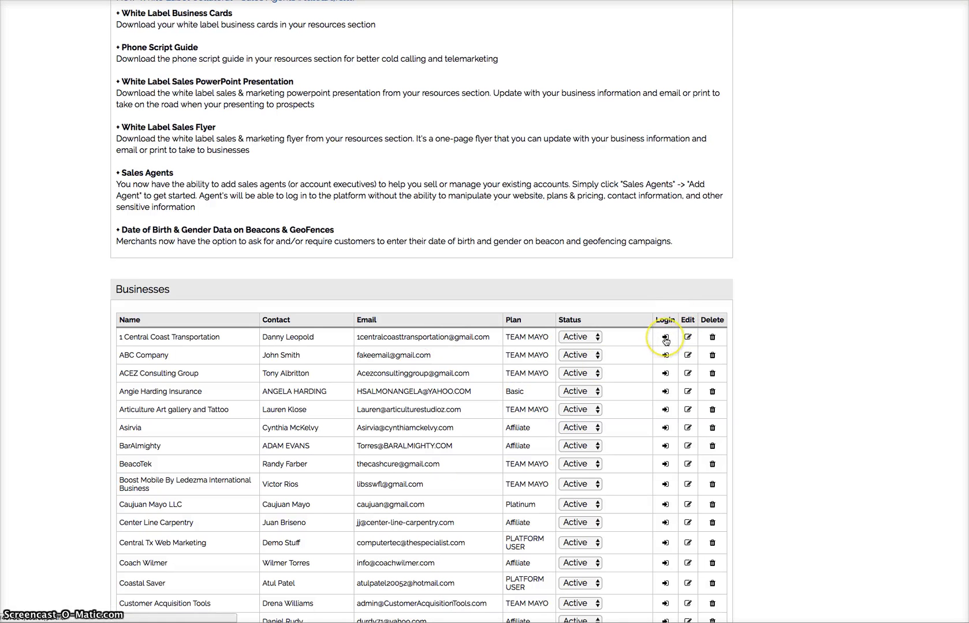
{"action": "left_click", "coordinate": [666, 339]}
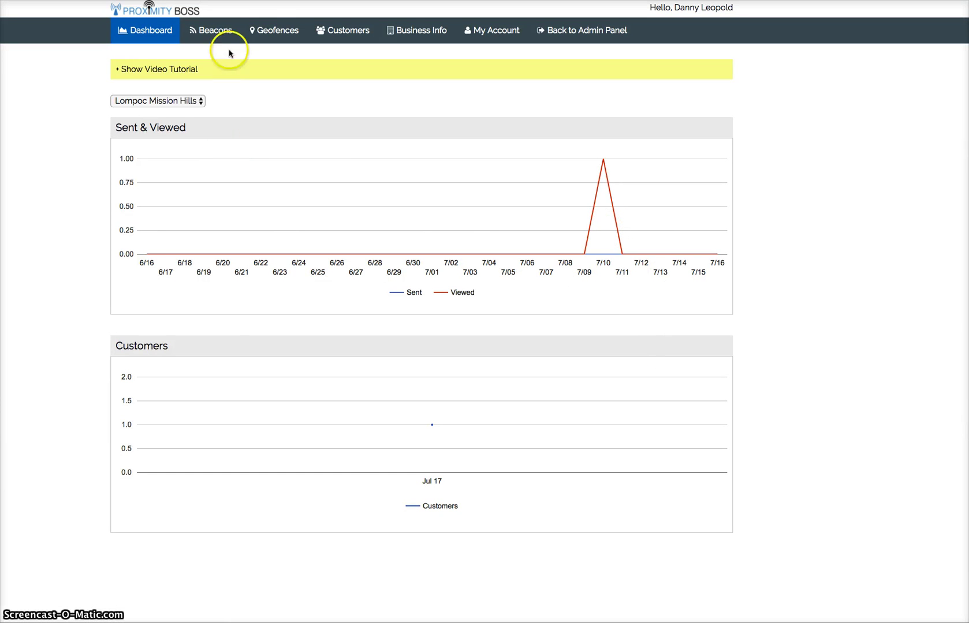
Step: Browse the geofence campaigns, saved geofences and new-geofence form, then view the one registered customer
{"action": "left_click", "coordinate": [271, 31]}
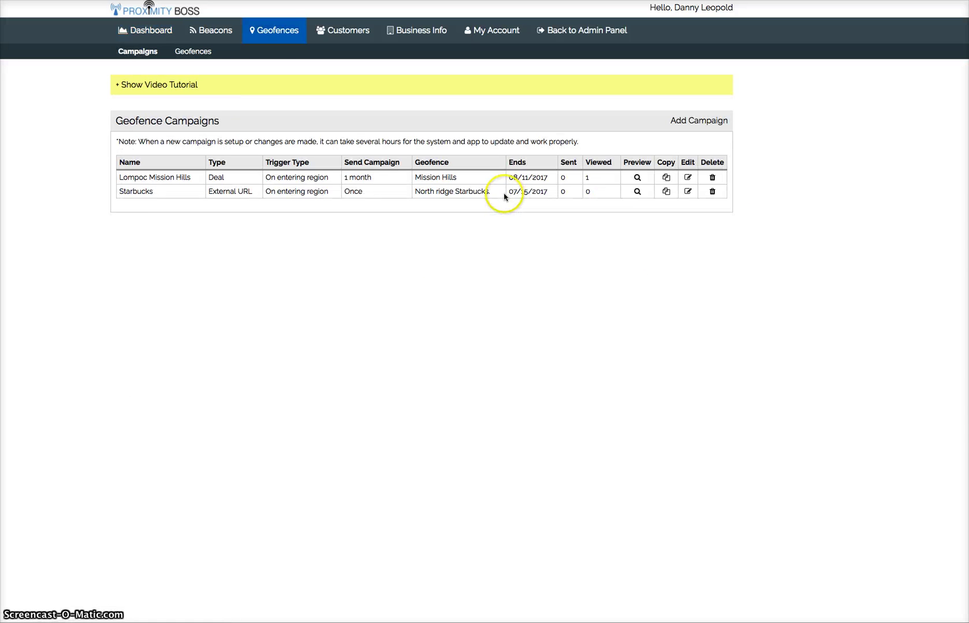
{"action": "left_click", "coordinate": [192, 53]}
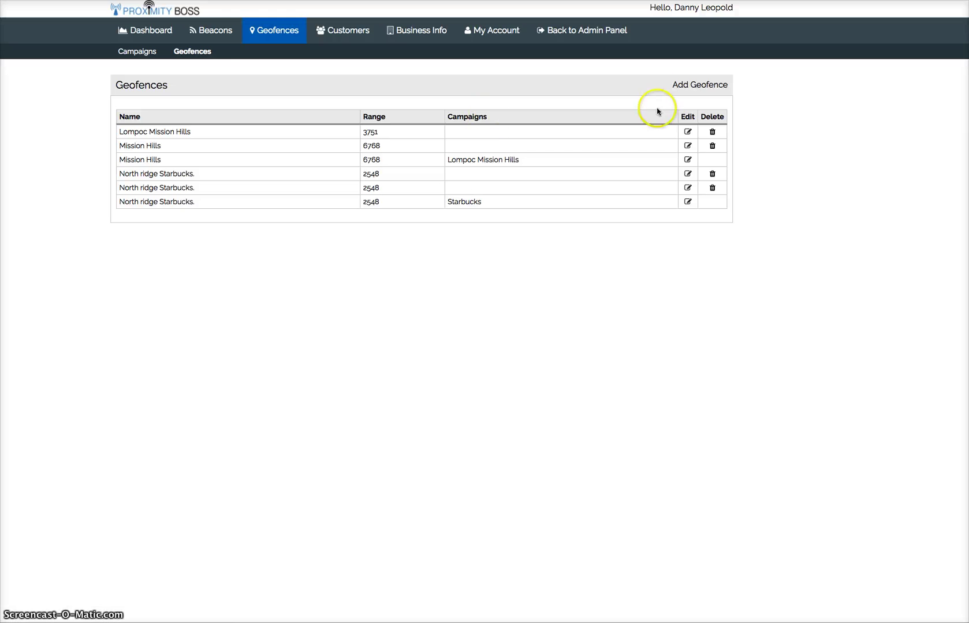
{"action": "left_click", "coordinate": [690, 84]}
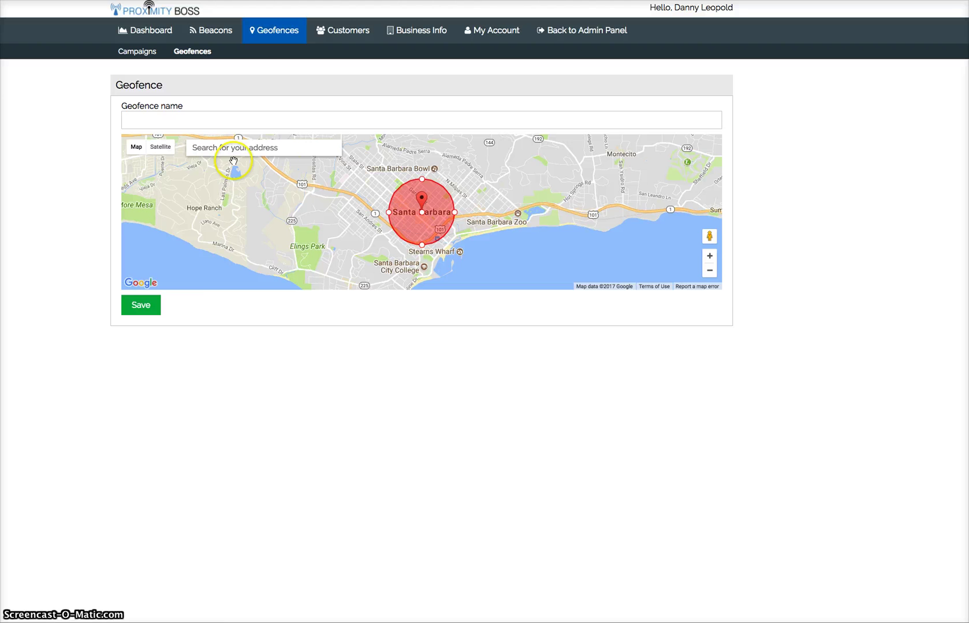
{"action": "left_click", "coordinate": [340, 33]}
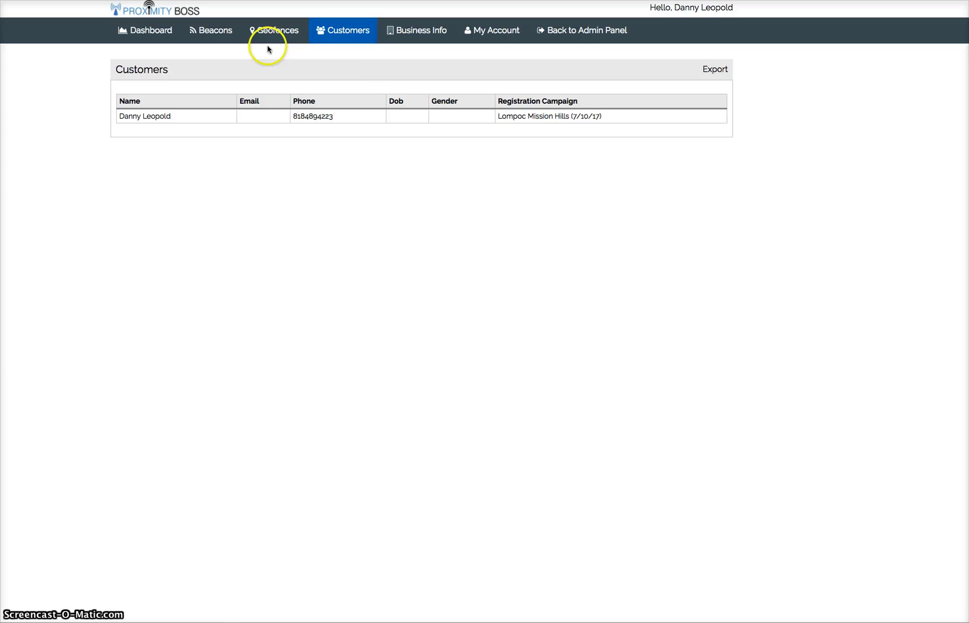
Step: Return to the Proximity Boss home page showing the Launch a Beacon & Proximity Deals Campaign banner
{"action": "left_click", "coordinate": [166, 13]}
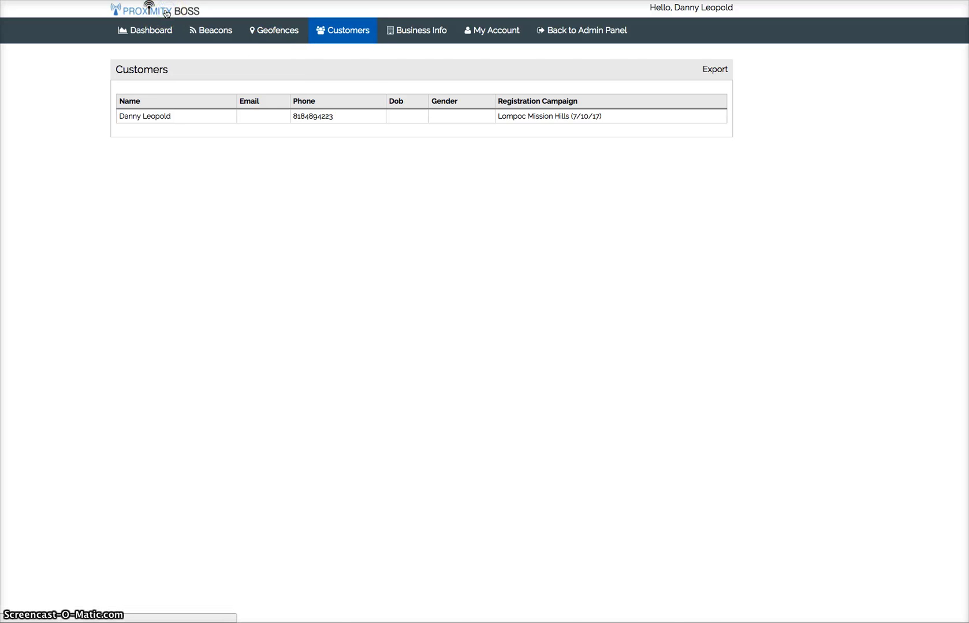